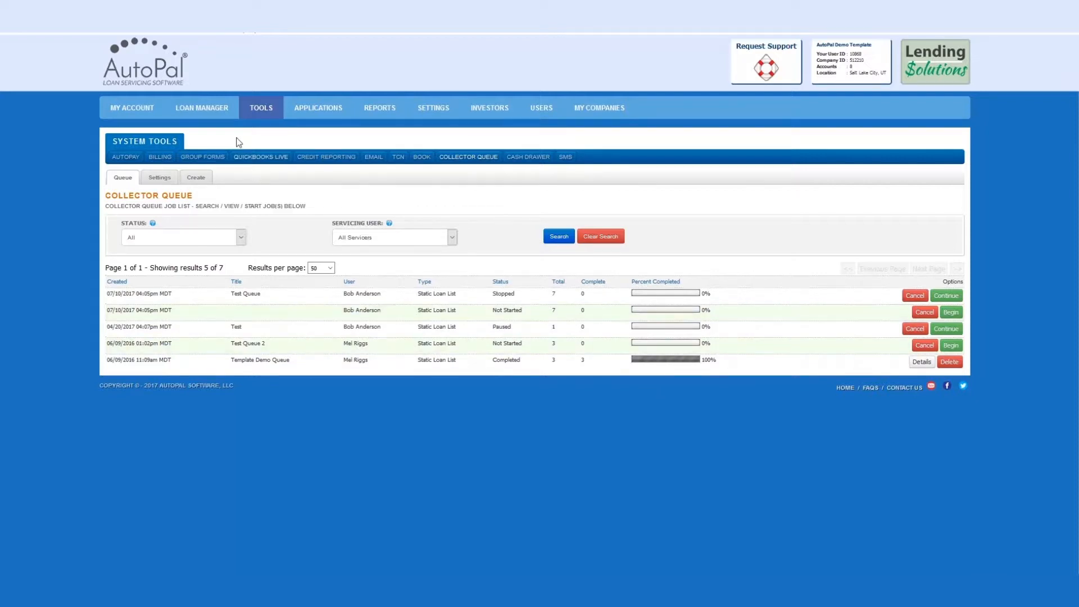
Send the Loan Manager's unfiltered list of active loans to the Collector Queue as a new job.
click(217, 110)
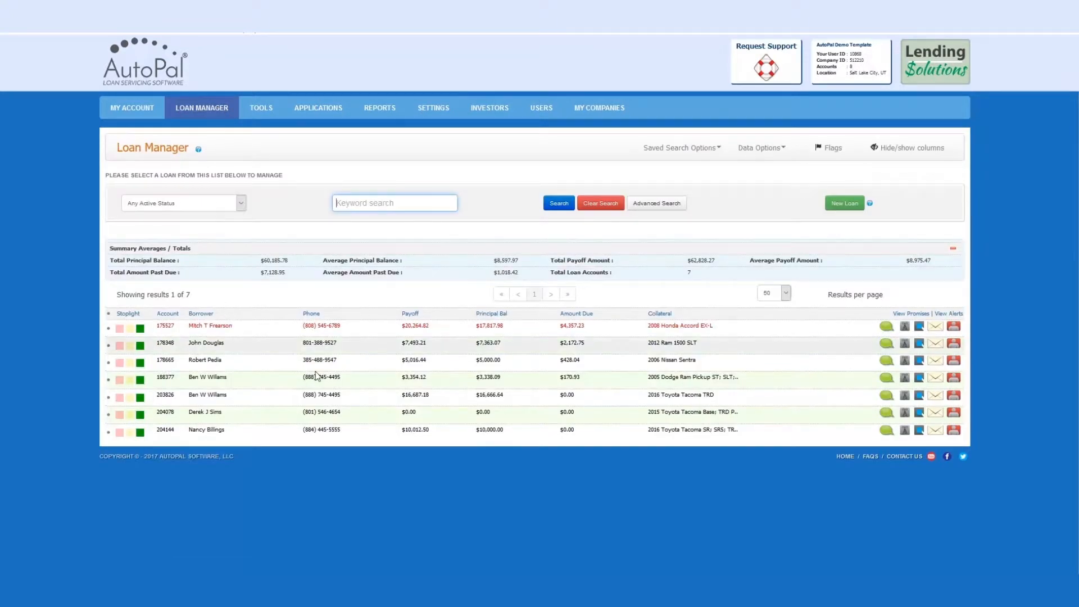
click(217, 205)
click(216, 204)
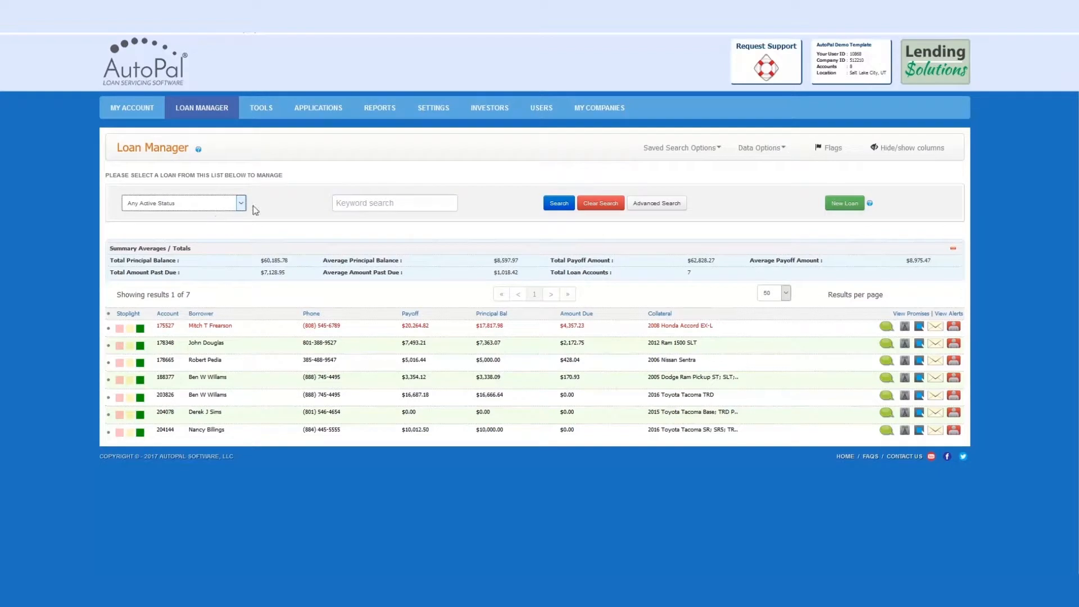
click(364, 206)
click(655, 205)
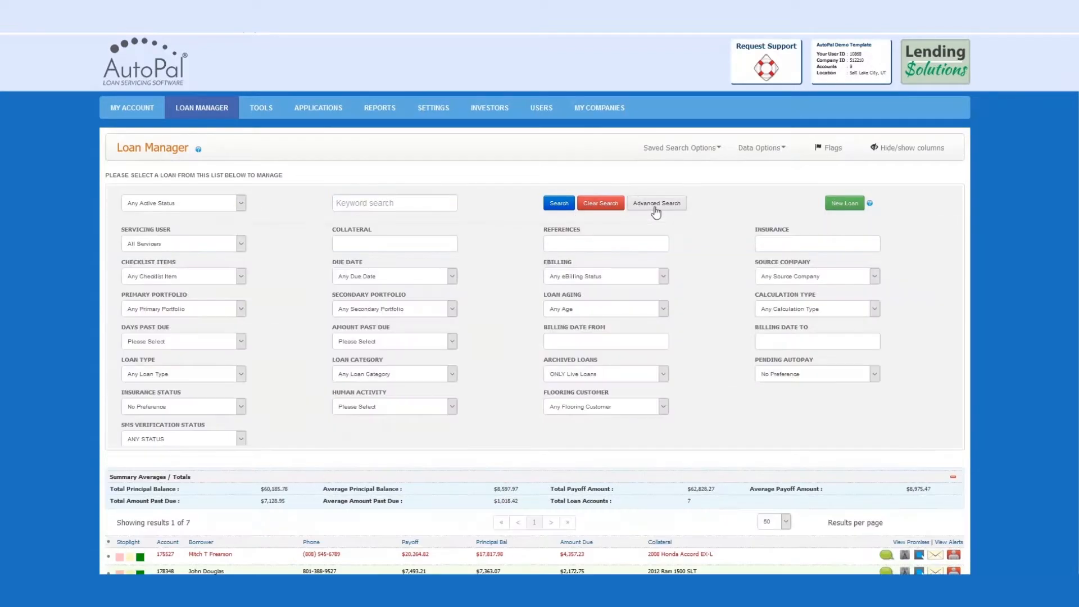
click(656, 205)
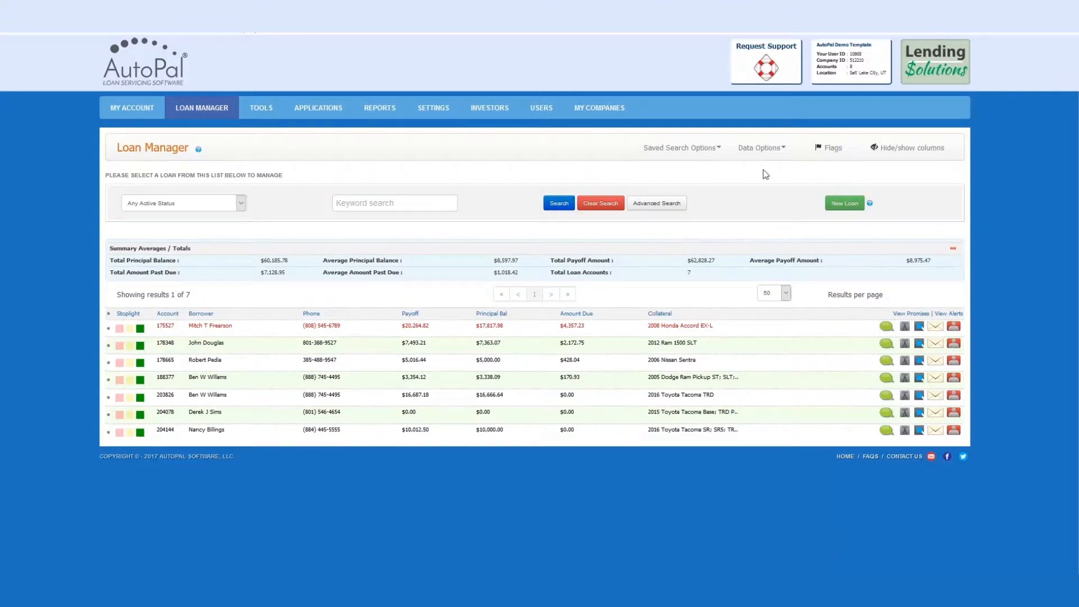
click(762, 146)
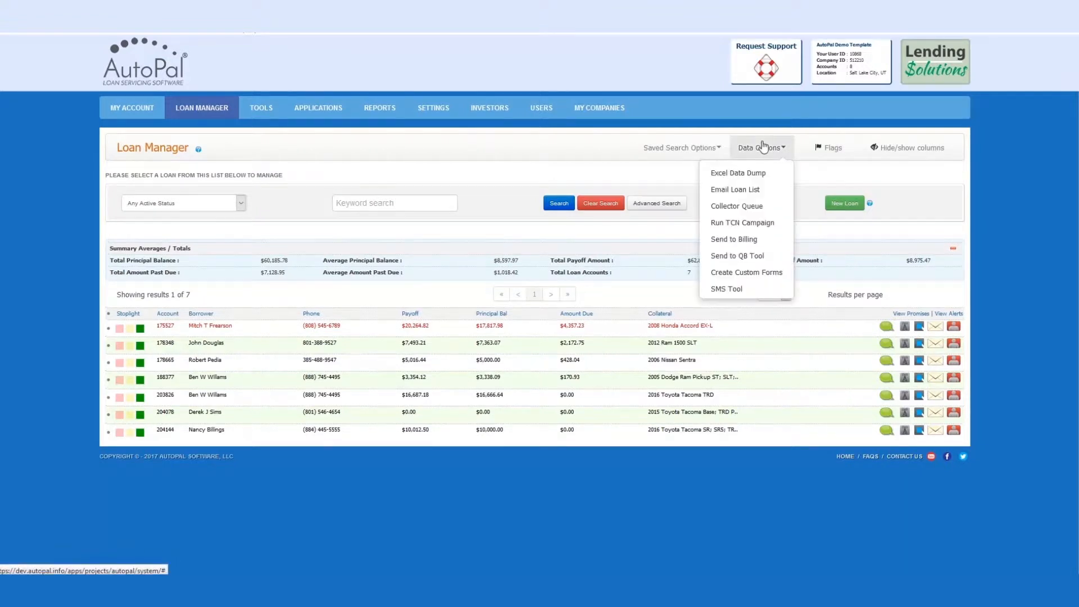
click(768, 207)
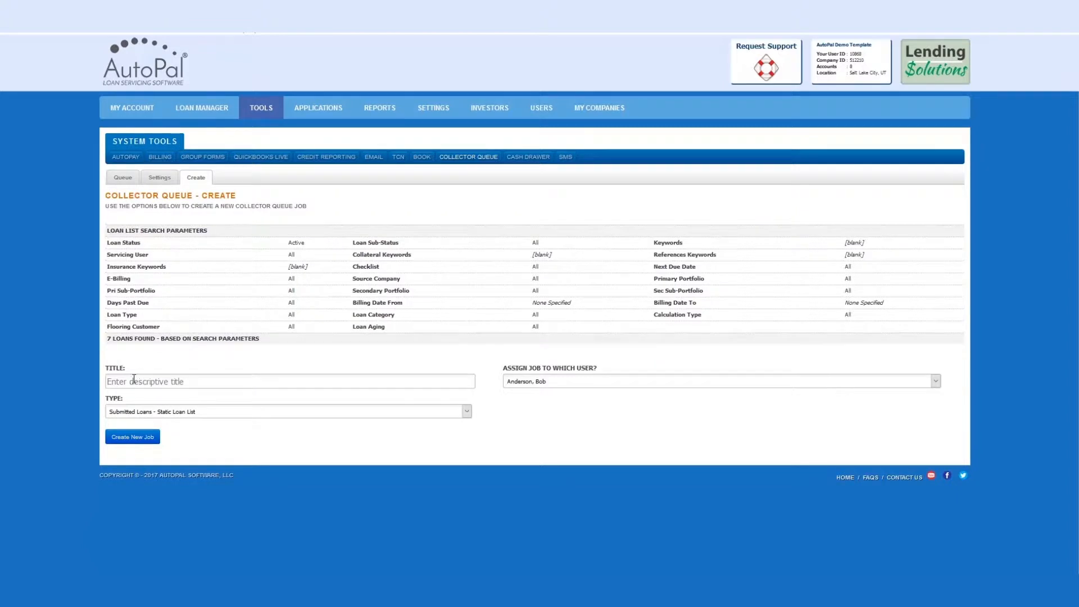
Create the collector queue job titled "Tom's List" with type Submitted Loans - Static Loan List, keeping it assigned to the preselected user.
text(To)
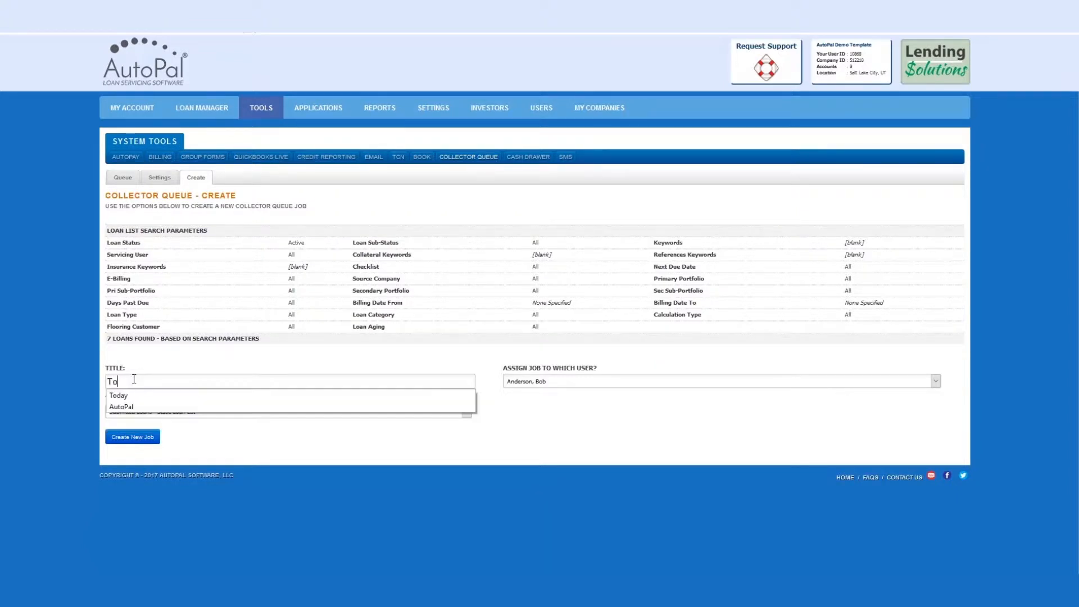
text(m's List)
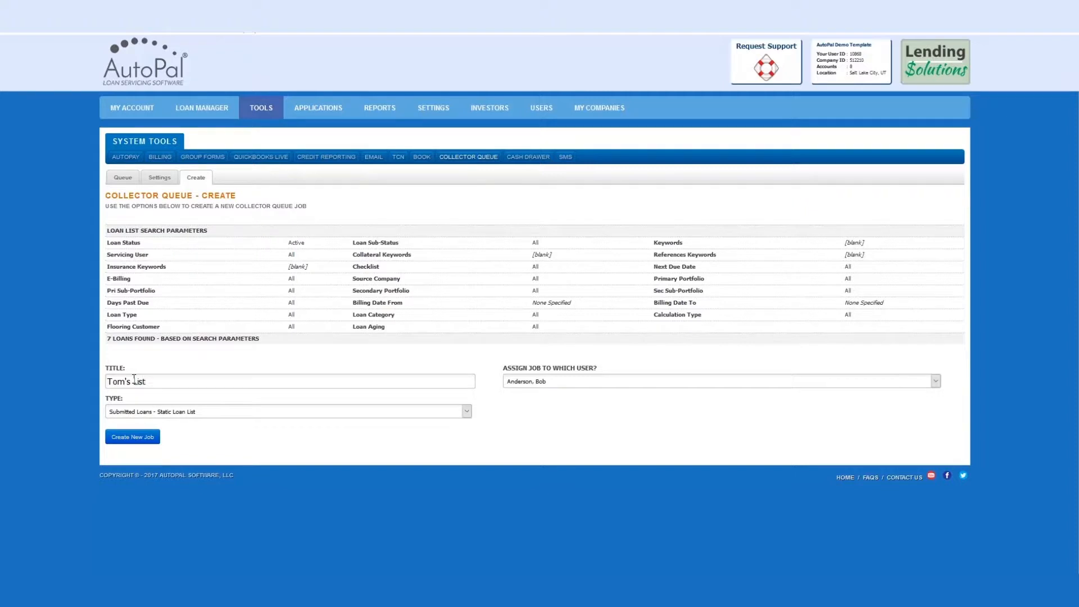
click(236, 412)
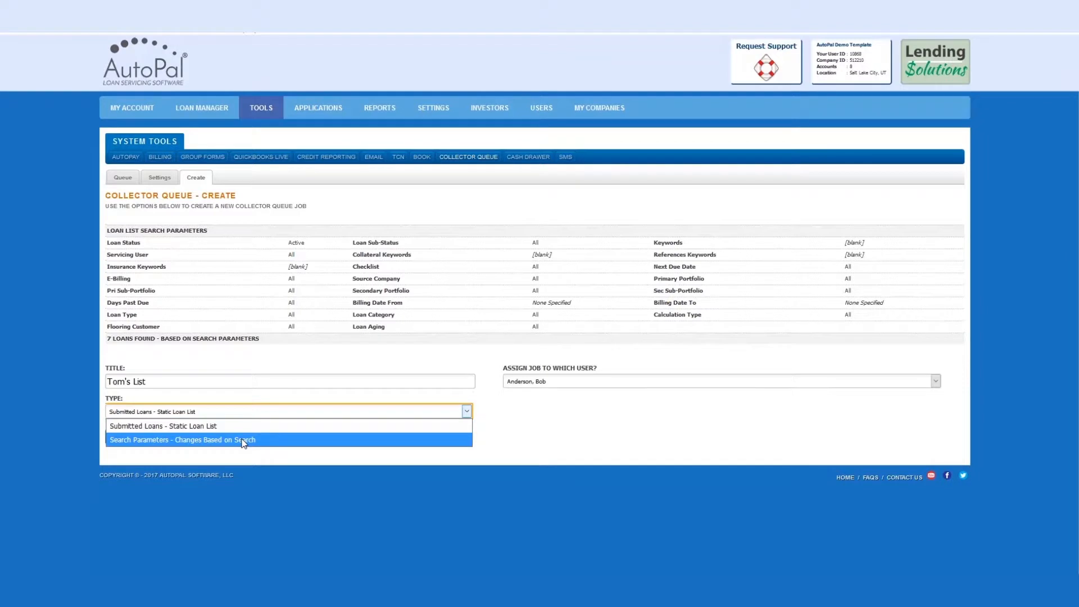
click(251, 426)
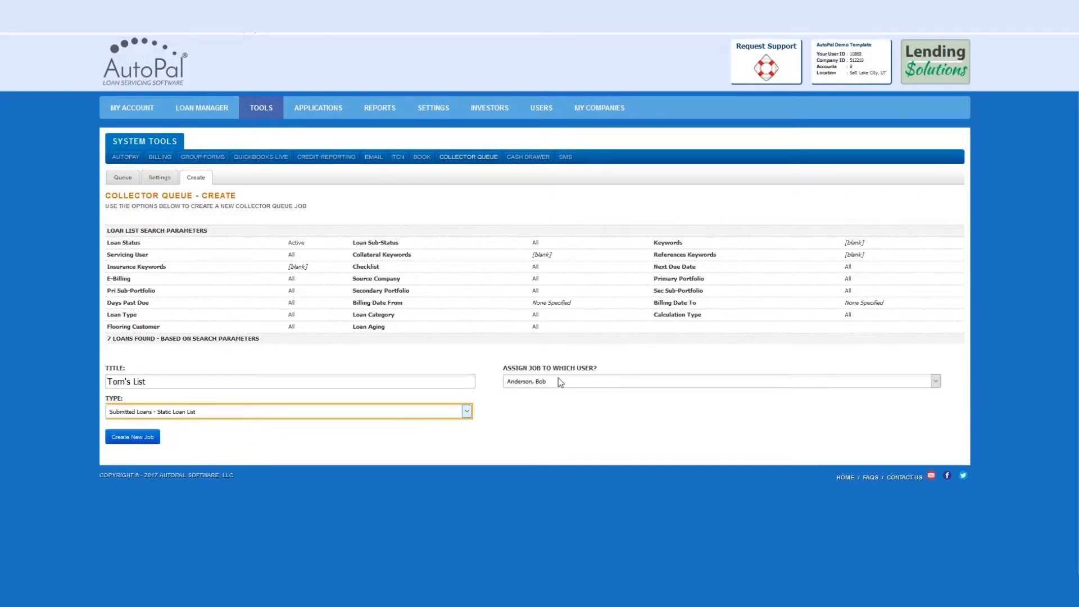
click(623, 386)
click(618, 397)
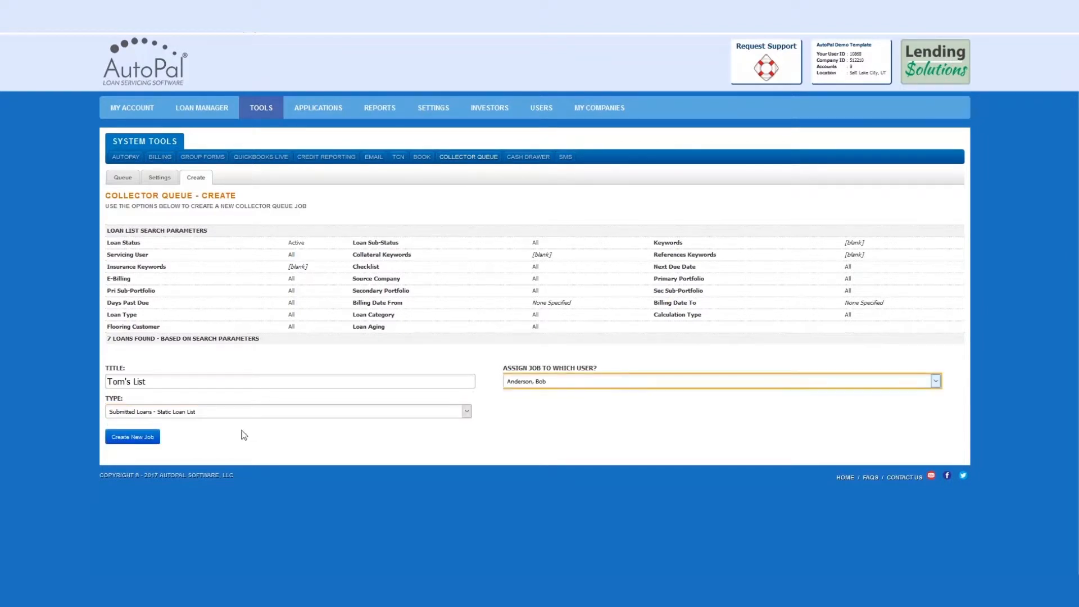
click(147, 443)
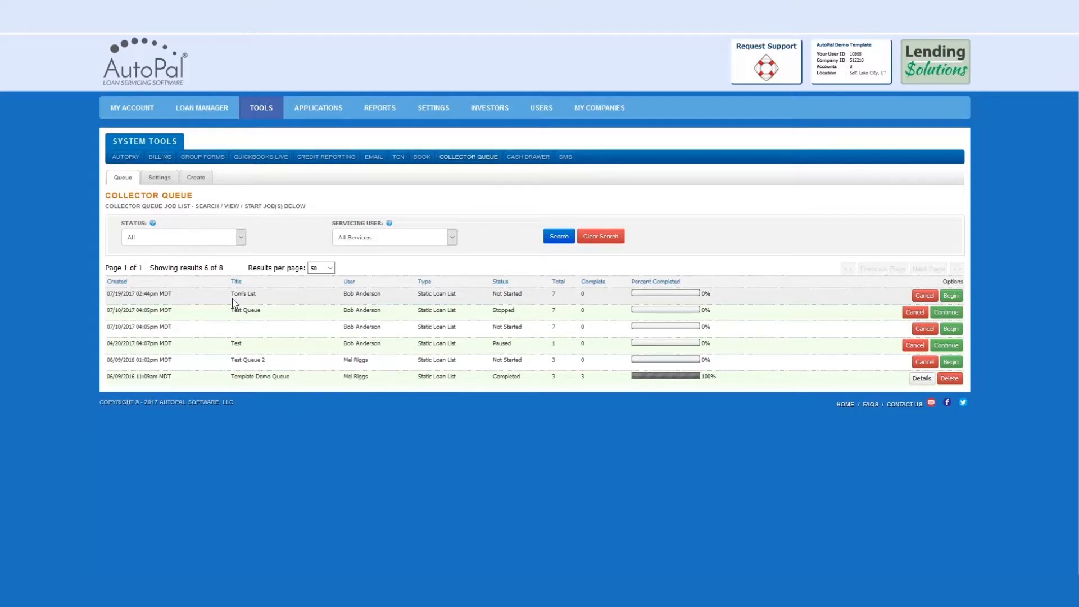
Begin the "Tom's List" job and continue through every loan in the queue without entering notes or answering the completion questions.
click(956, 296)
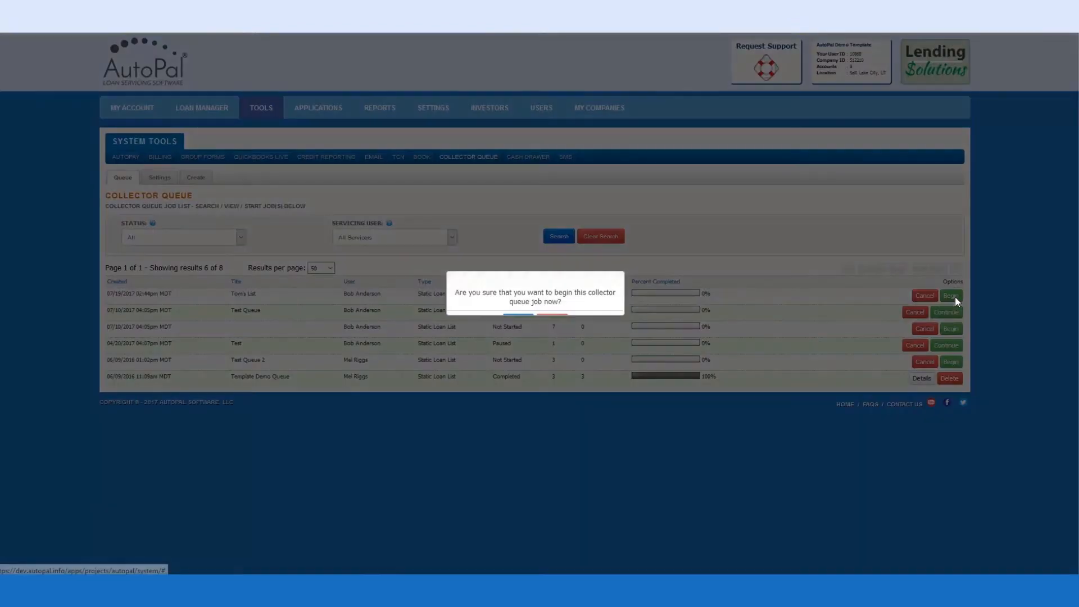
click(519, 320)
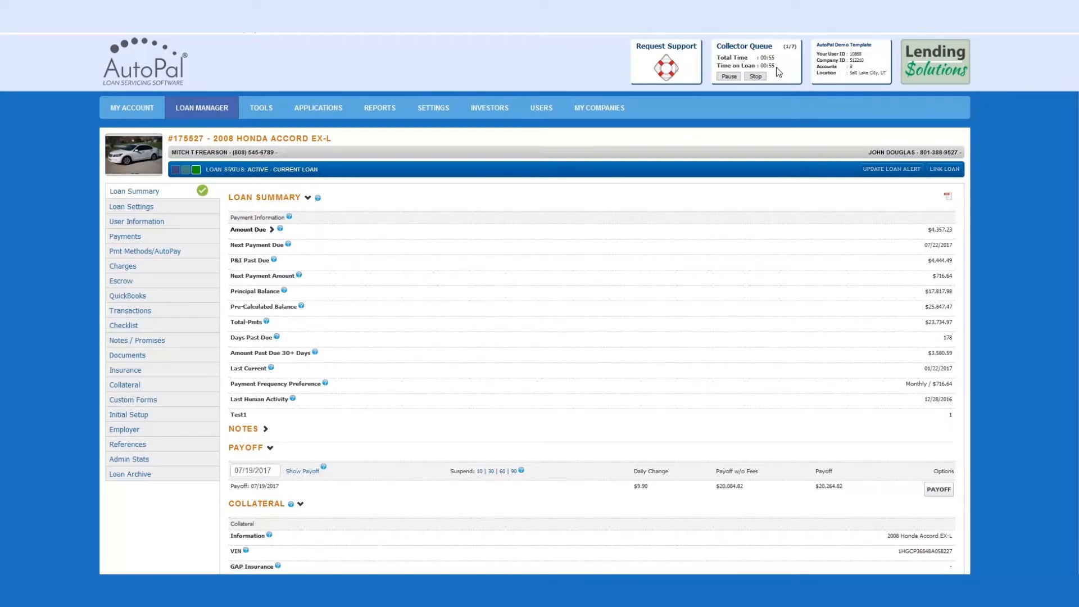
scroll(781, 125, down, 3)
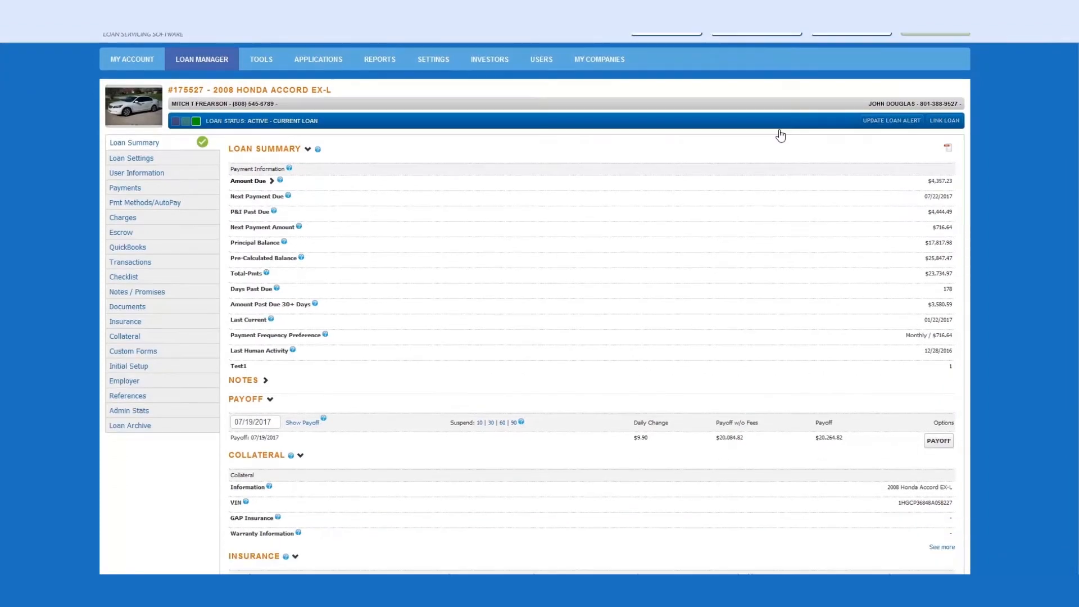
scroll(779, 130, down, 1)
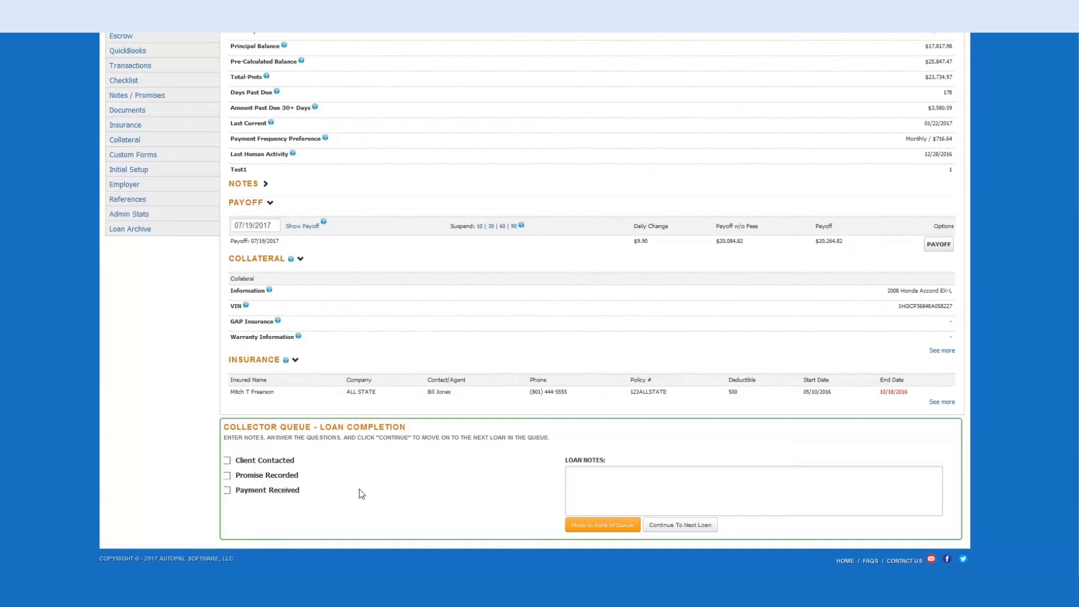
scroll(357, 498, up, 4)
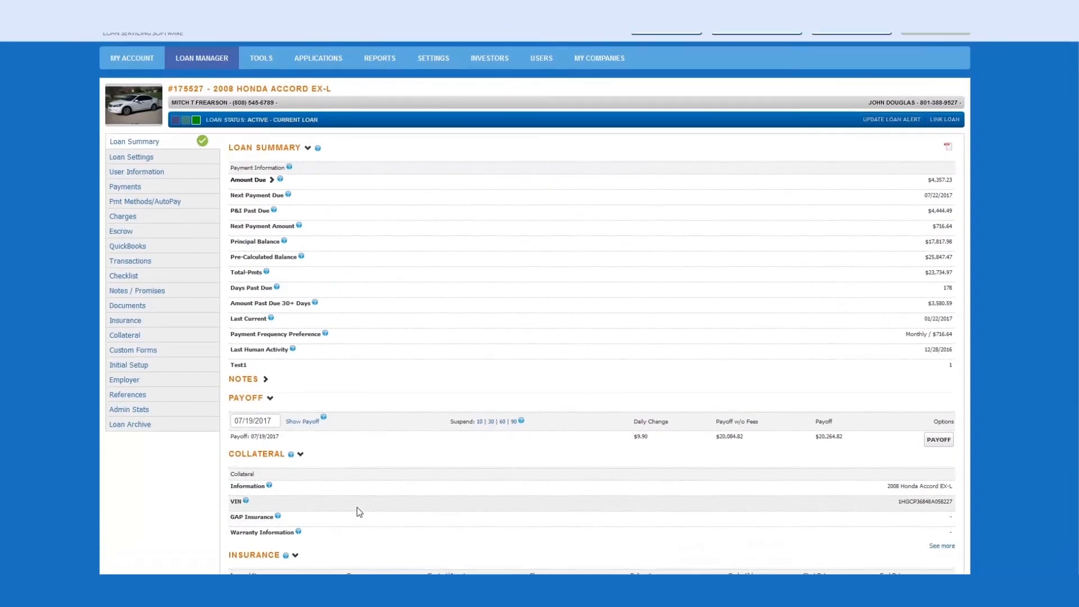
scroll(357, 507, down, 3)
scroll(360, 515, down, 1)
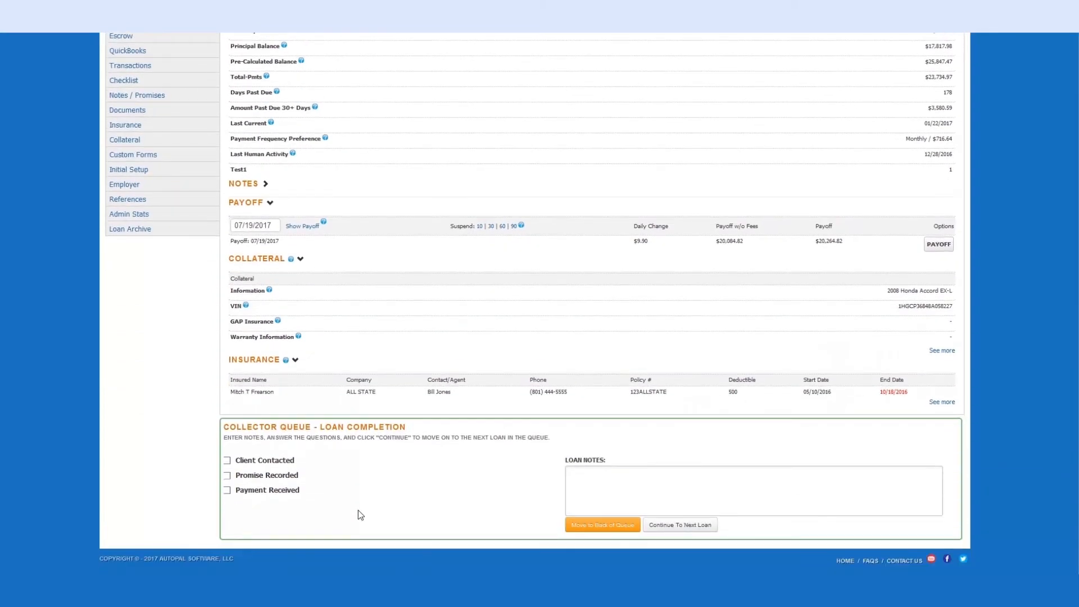
click(668, 529)
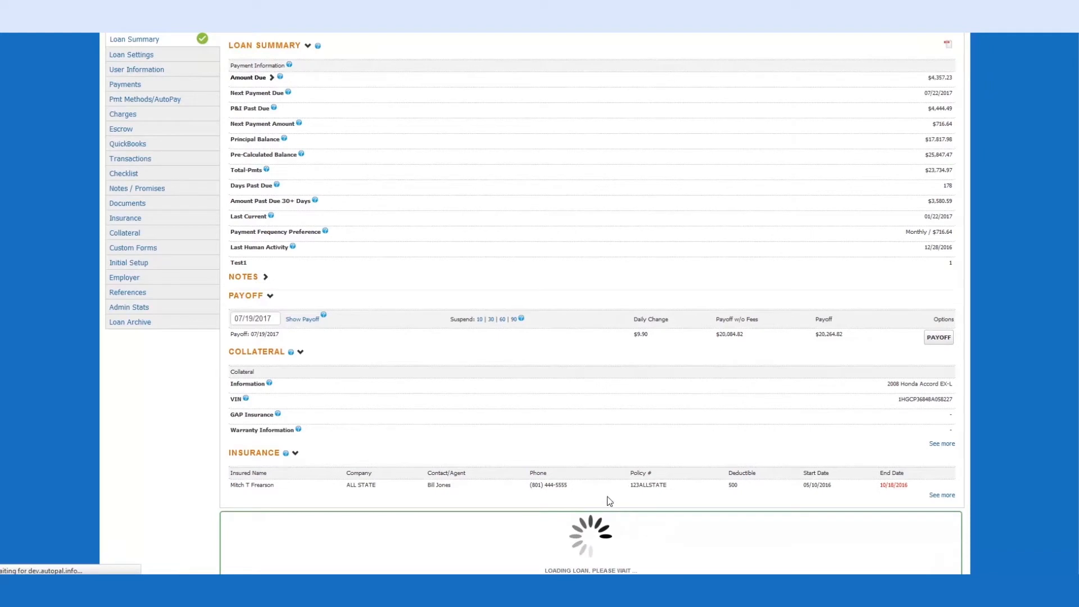
click(683, 528)
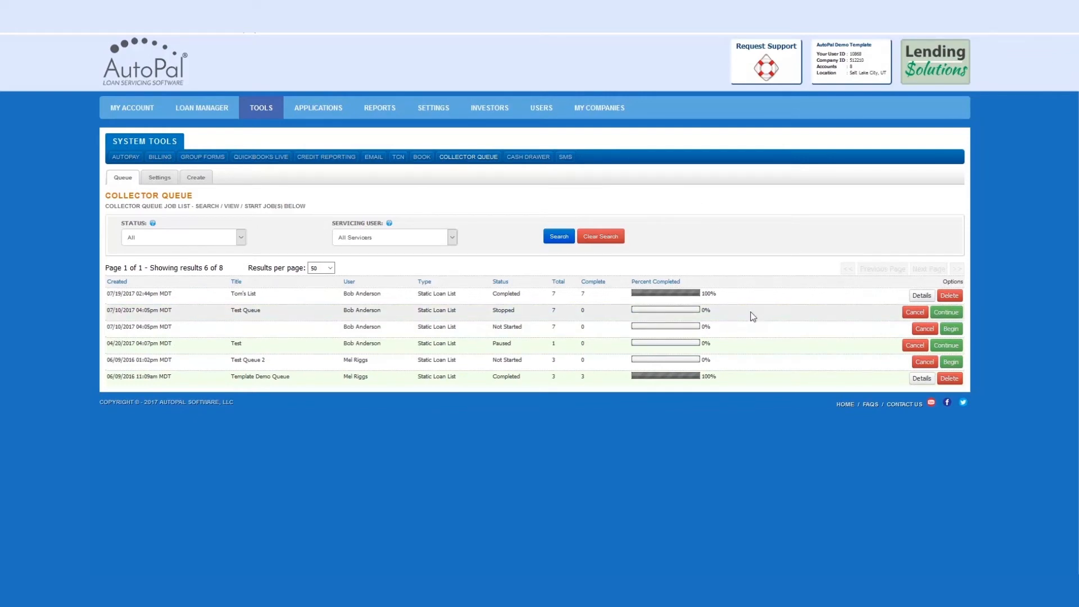
View the details and per-loan results of the "Tom's List" job, and return to the job list.
click(921, 295)
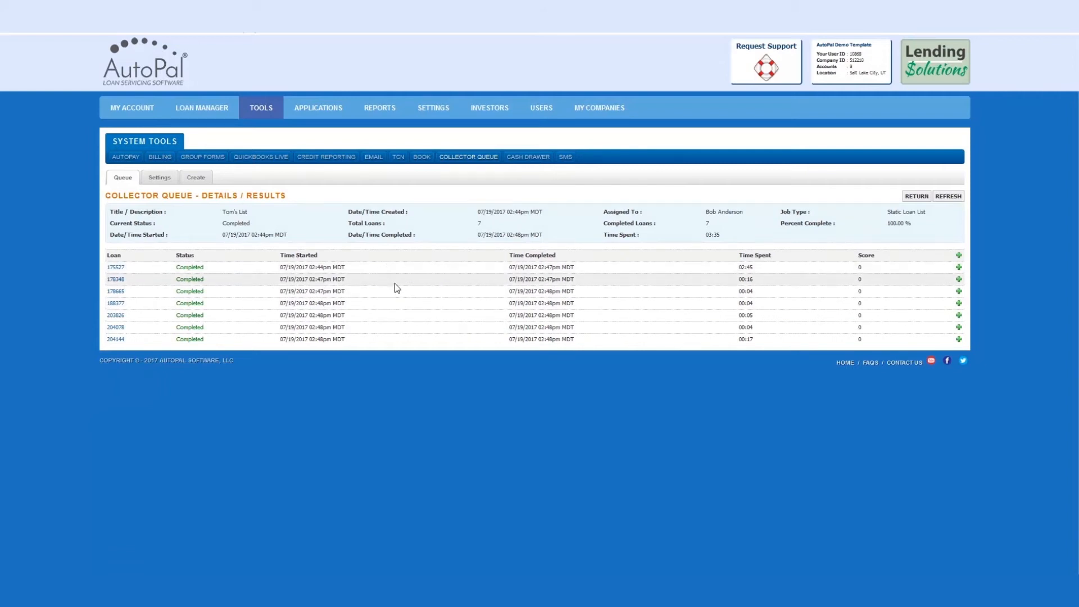
click(123, 178)
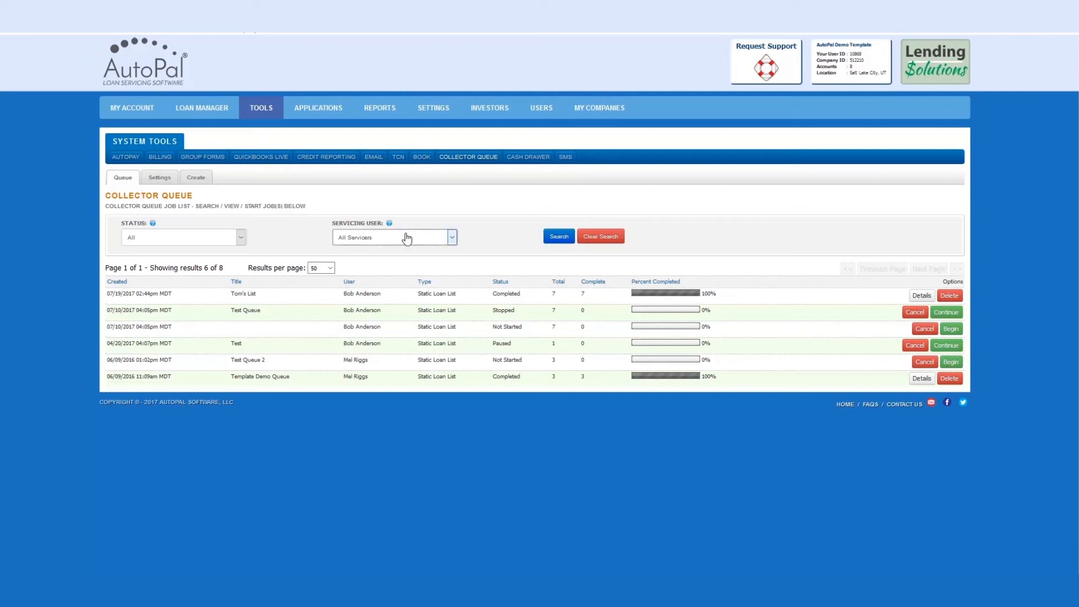
Check the job list's servicing user and status filter options, and view the Collector Queue question settings.
click(373, 241)
click(373, 241)
click(191, 240)
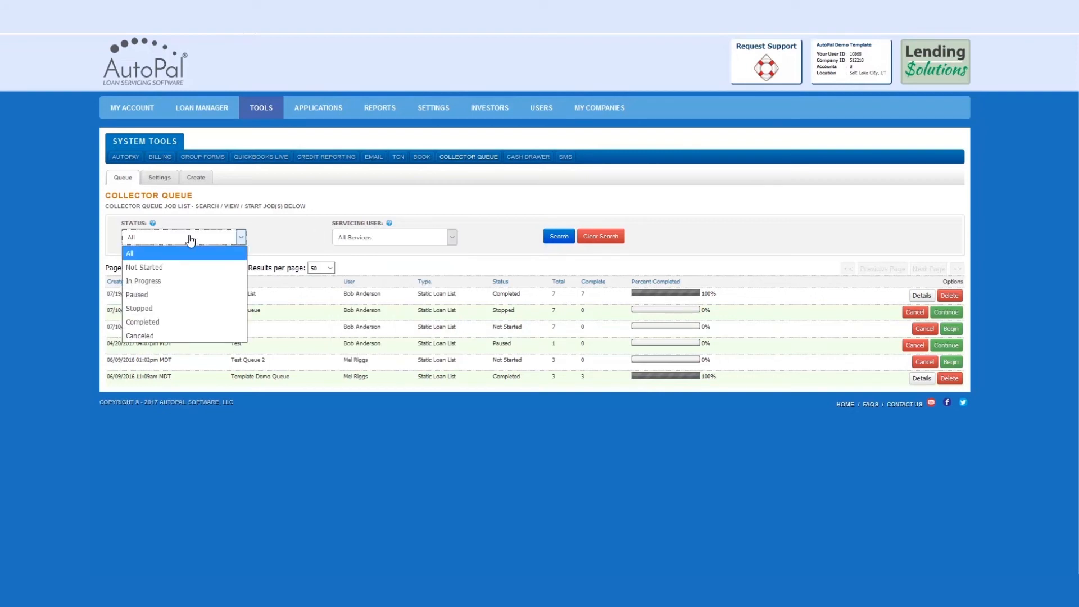
click(191, 240)
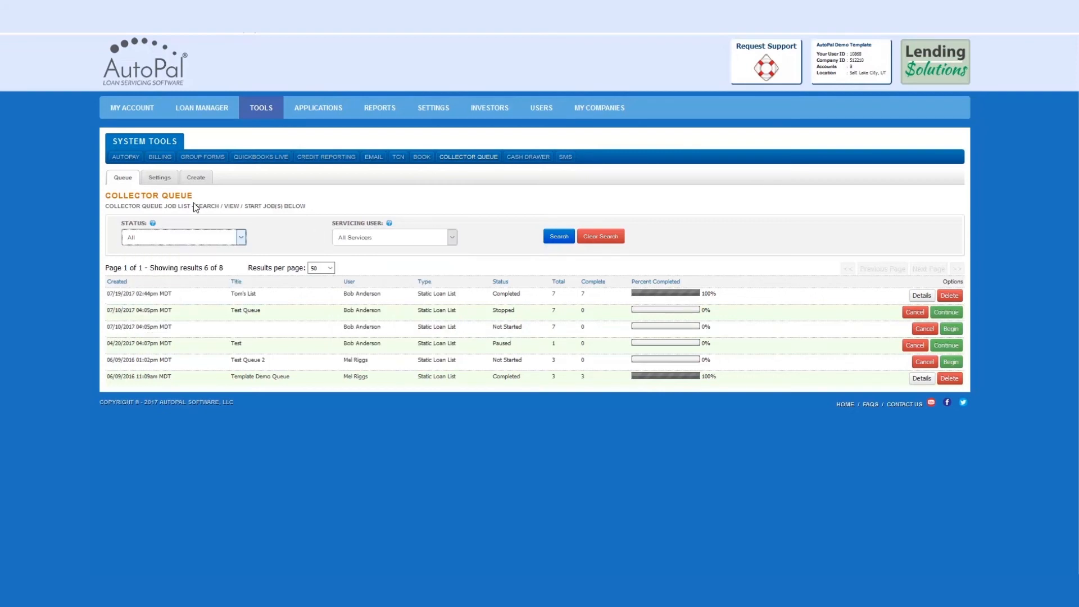
click(166, 178)
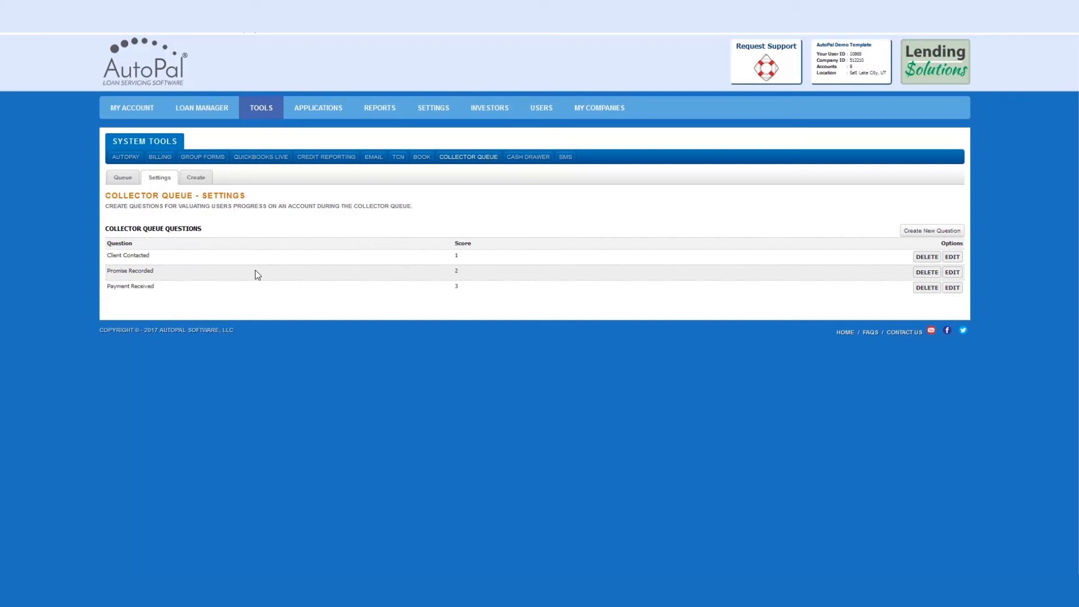
click(125, 180)
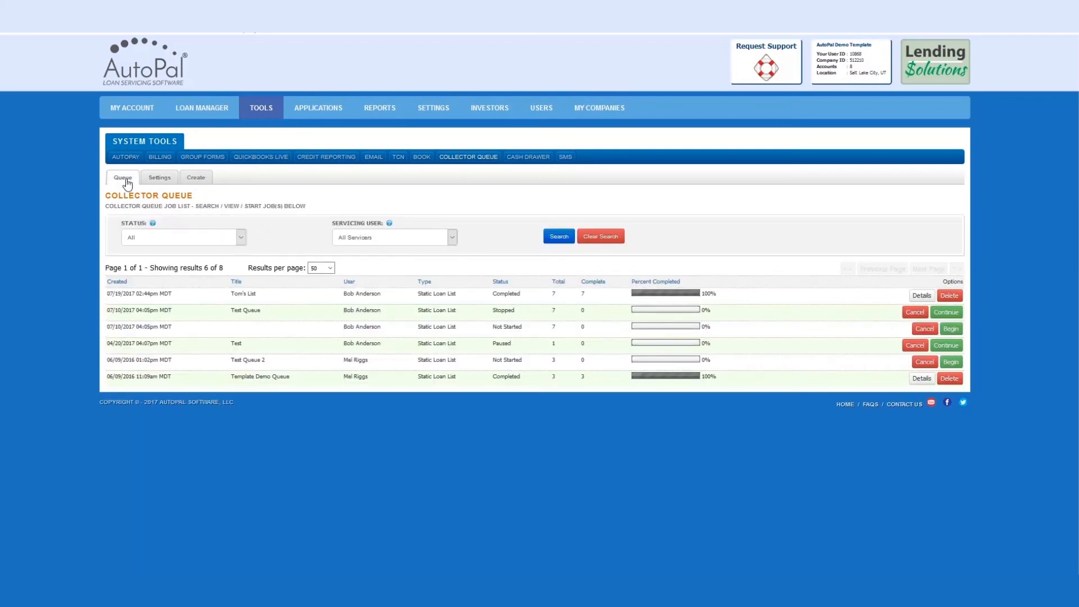